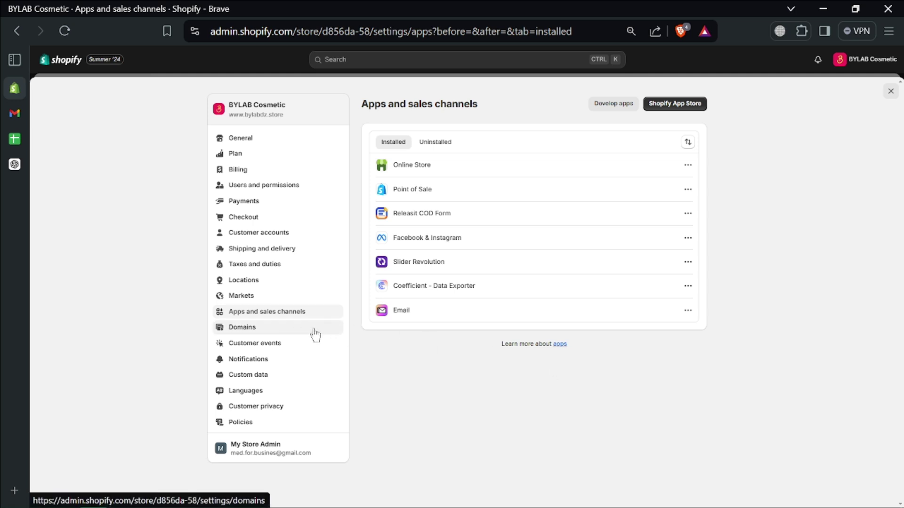
pyautogui.click(279, 314)
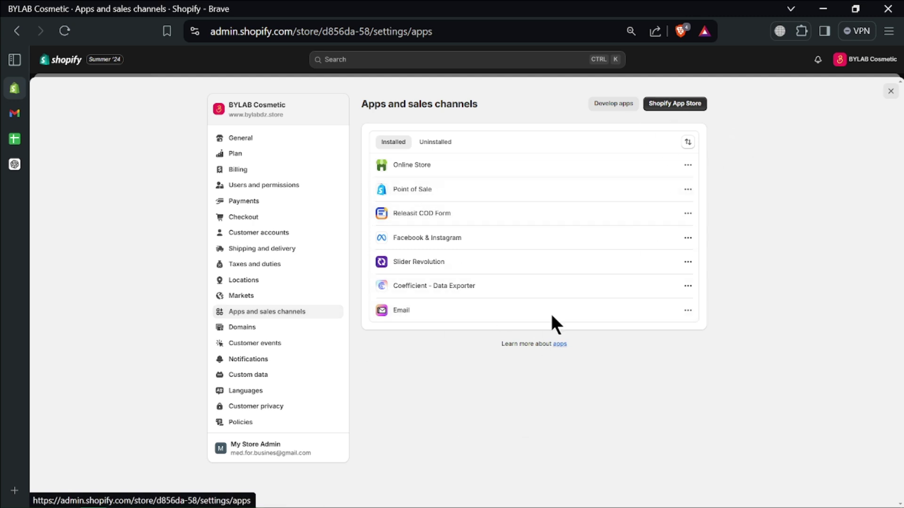
pyautogui.click(434, 143)
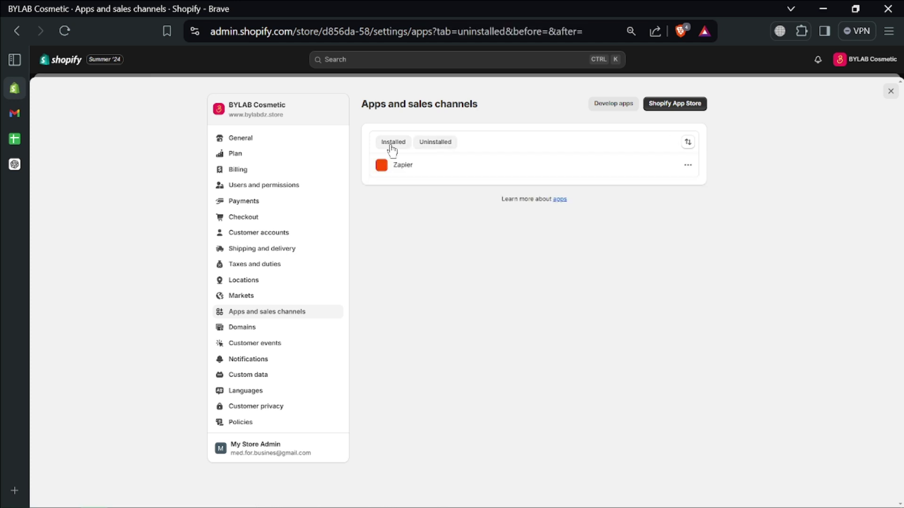
pyautogui.click(393, 142)
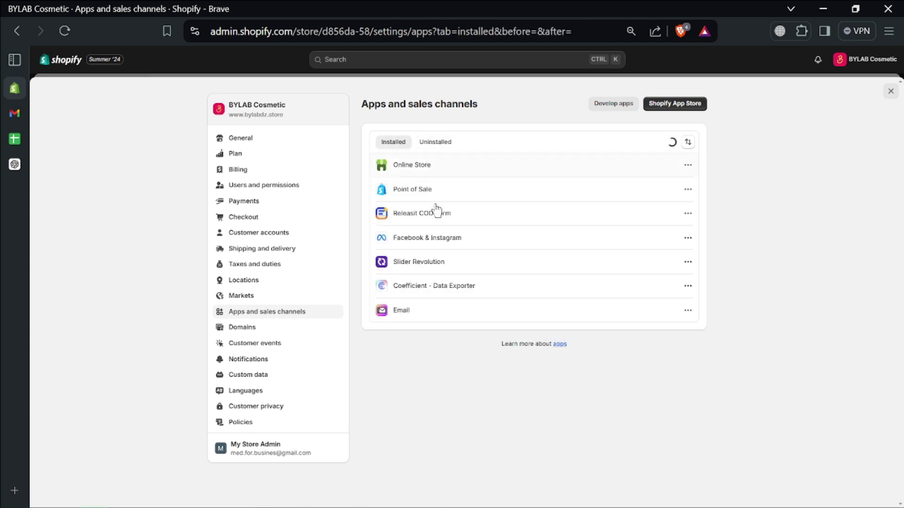
# Step: Search the Shopify App Store for 'facebook' and open the Facebook & Instagram app page
pyautogui.click(674, 105)
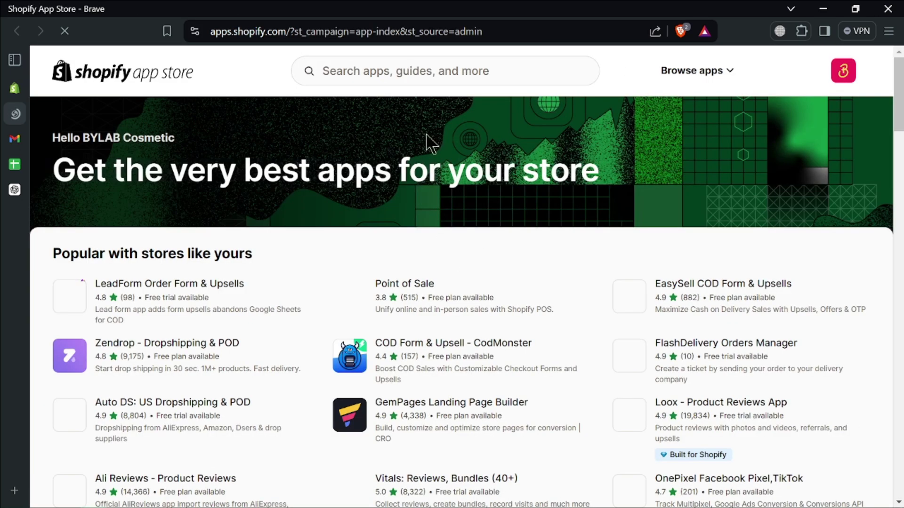
pyautogui.click(404, 71)
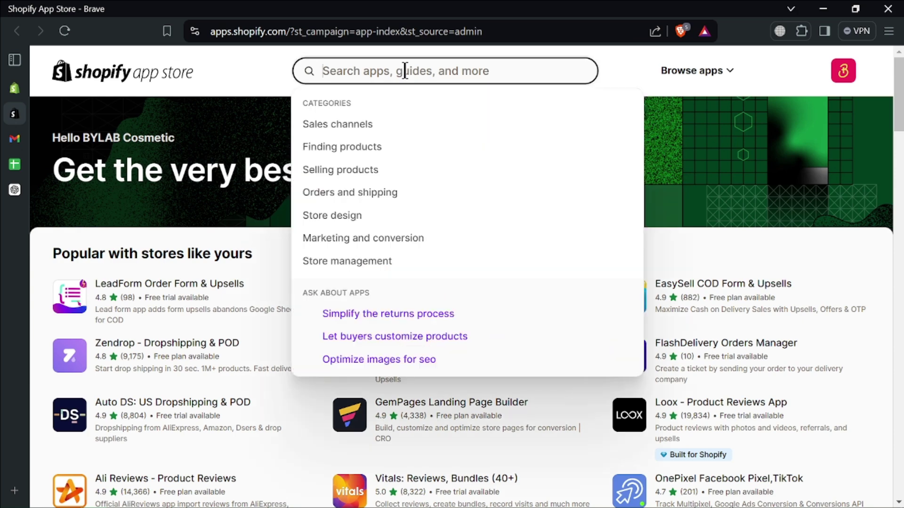
pyautogui.write('facebook')
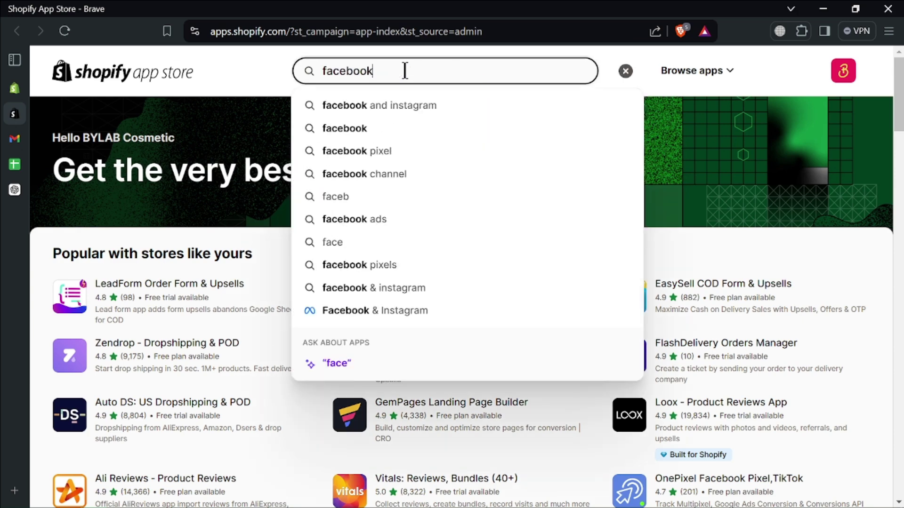
pyautogui.press('Return')
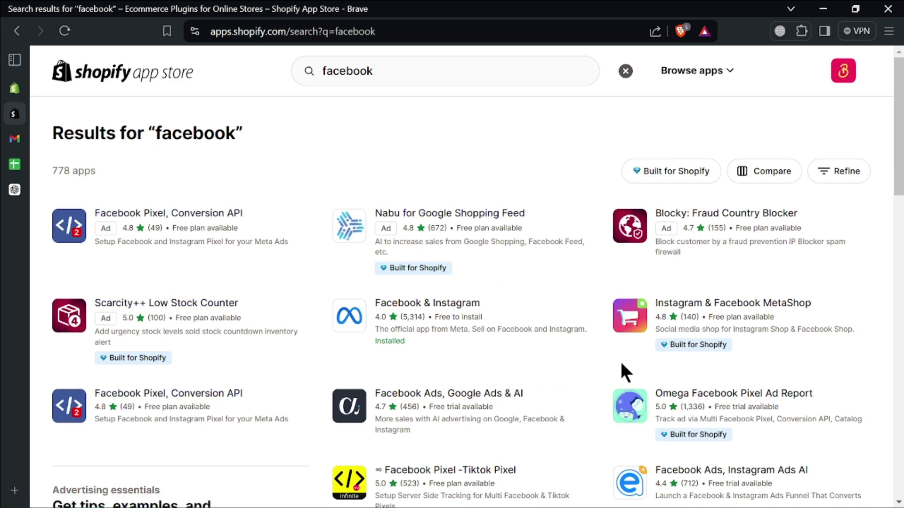
pyautogui.scroll(-1, 572, 354)
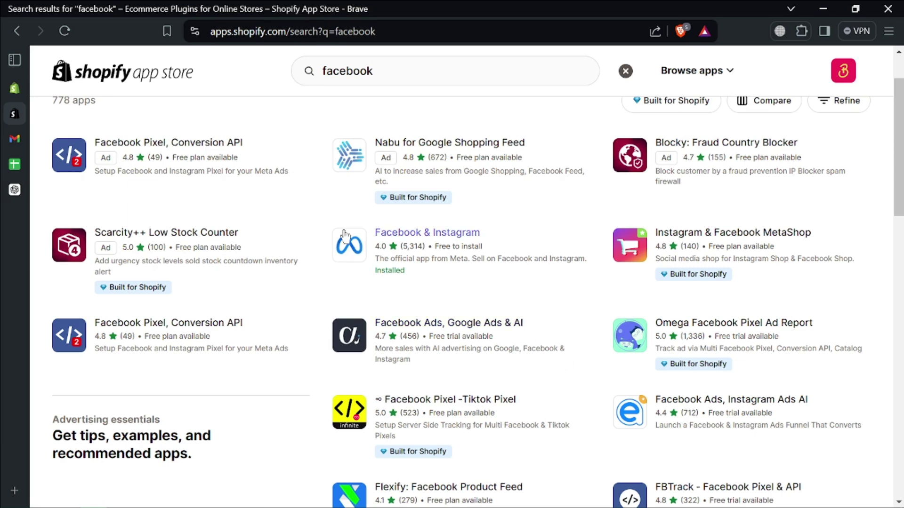
pyautogui.click(435, 239)
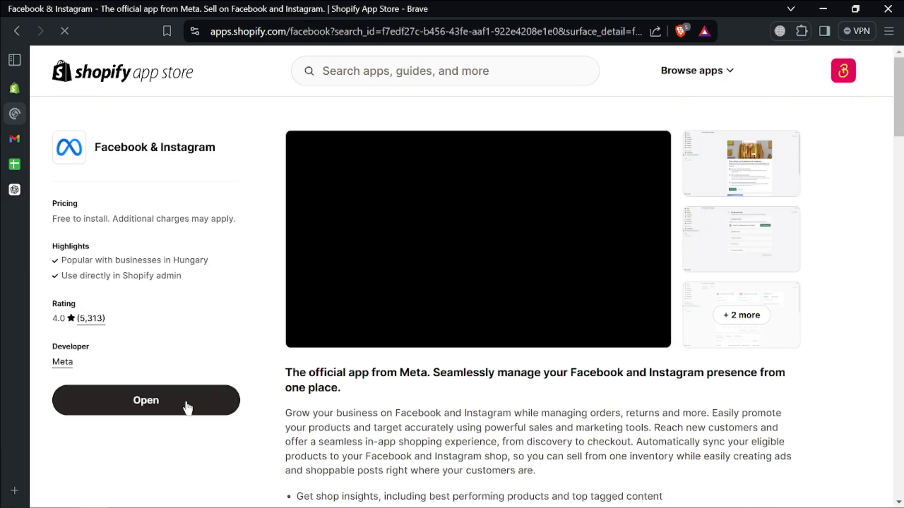
# Step: Launch the installed Facebook & Instagram app from its App Store page
pyautogui.click(190, 407)
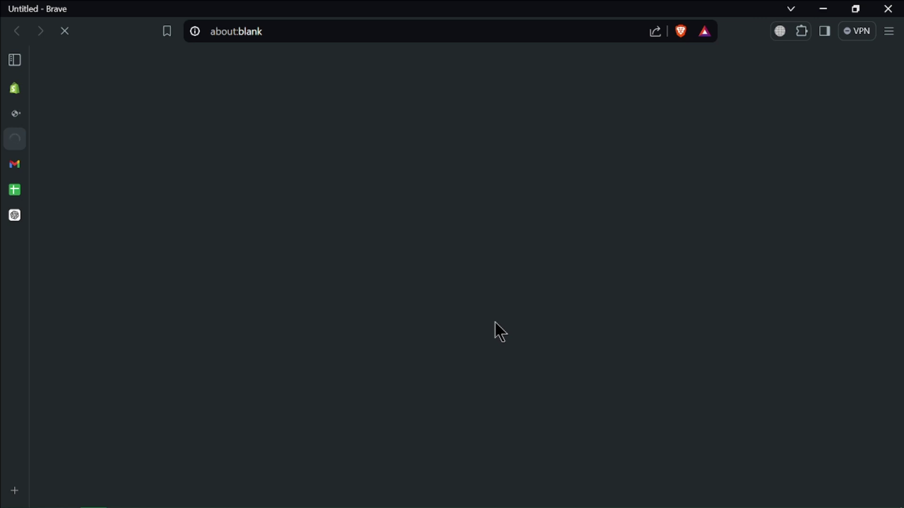